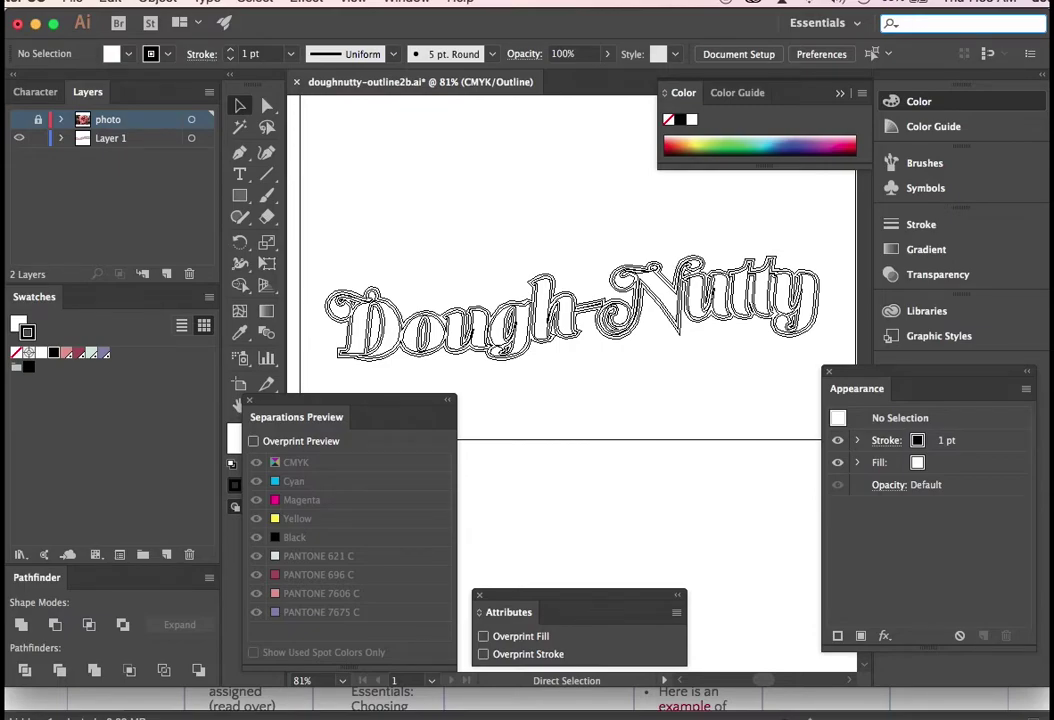
# Switch from Outline mode to the colour preview and add three new layers above the existing ones.
pyautogui.press('super+y')
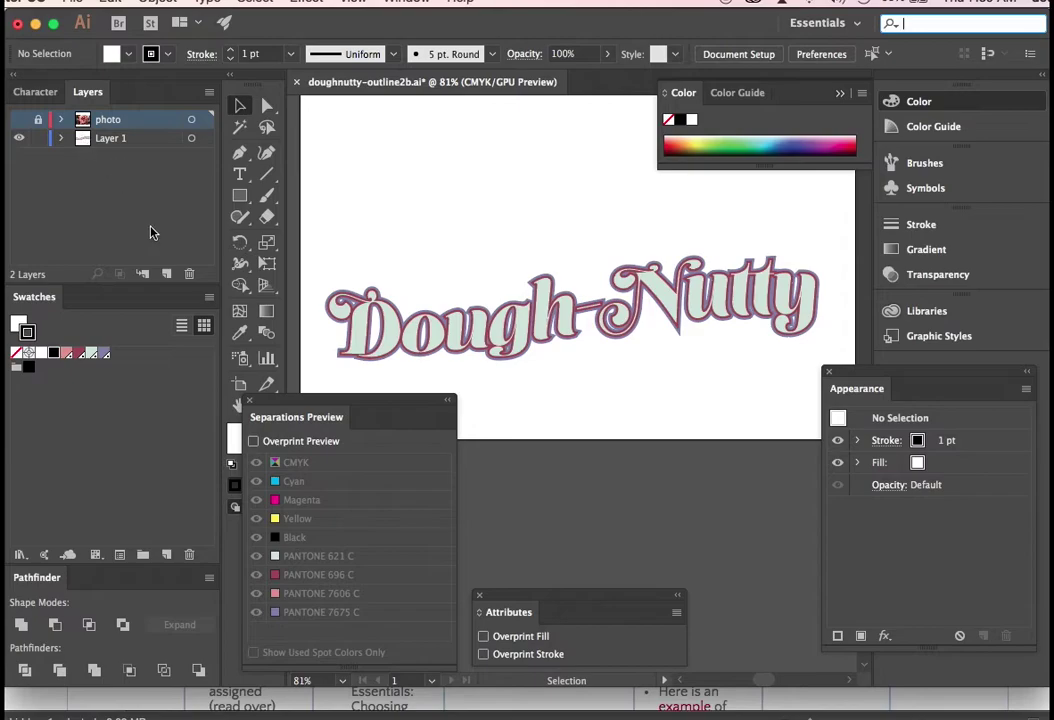
pyautogui.click(167, 275)
pyautogui.click(167, 275)
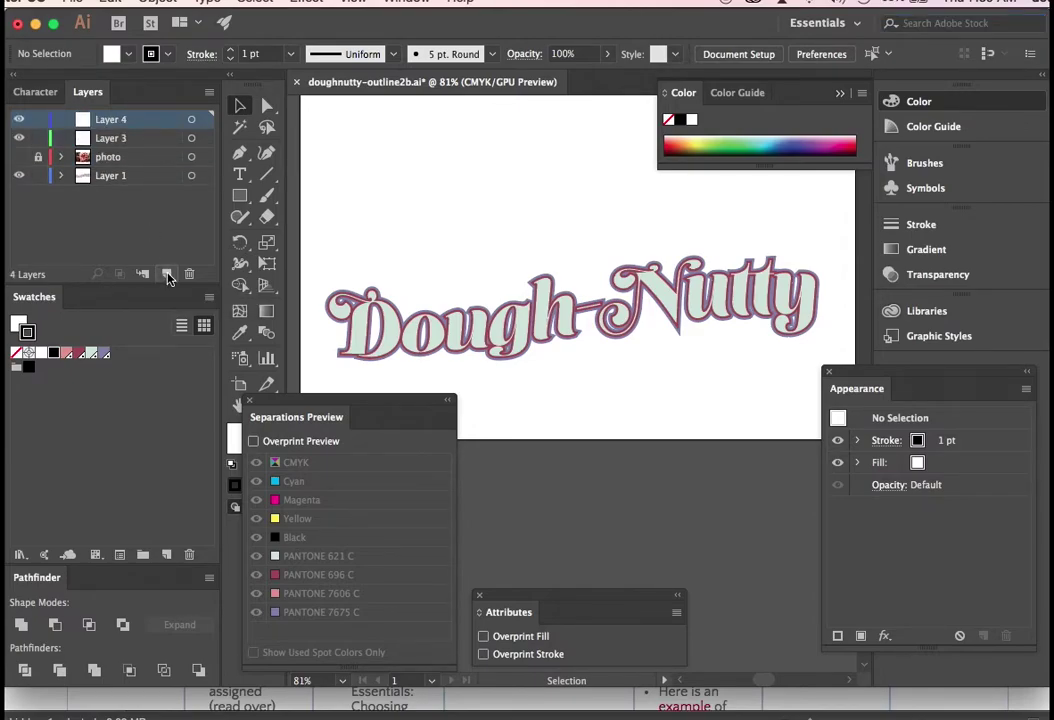
pyautogui.click(167, 275)
# Rename the three new layers maroon, green and blue, in order from the topmost one down.
pyautogui.doubleClick(115, 119)
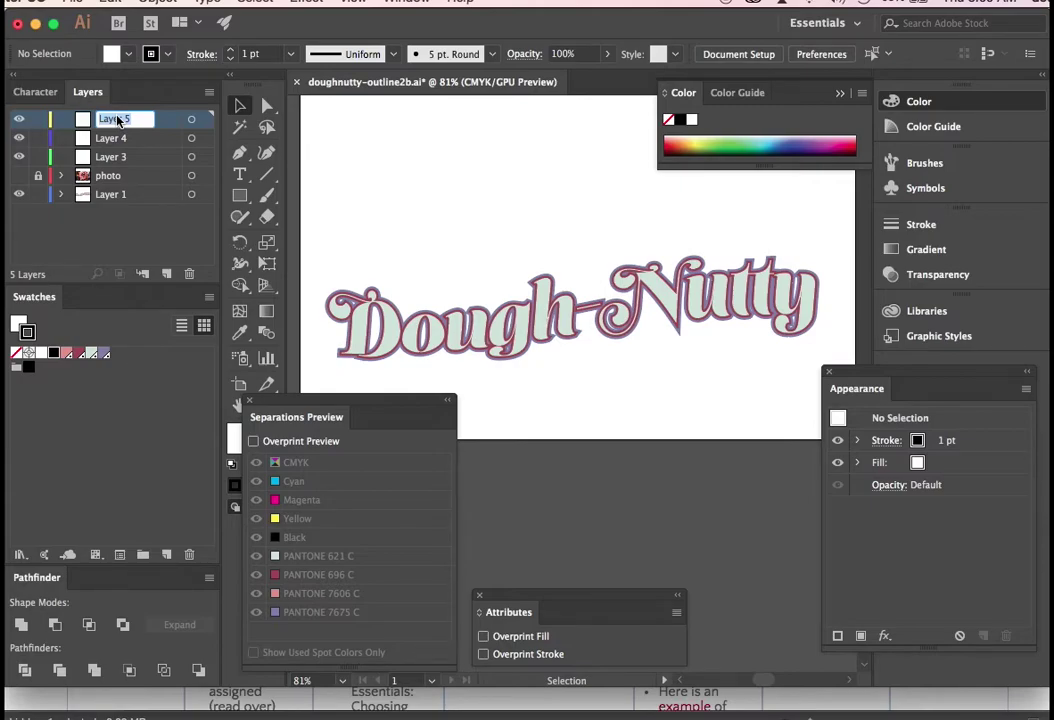
pyautogui.write('maroon')
pyautogui.doubleClick(110, 139)
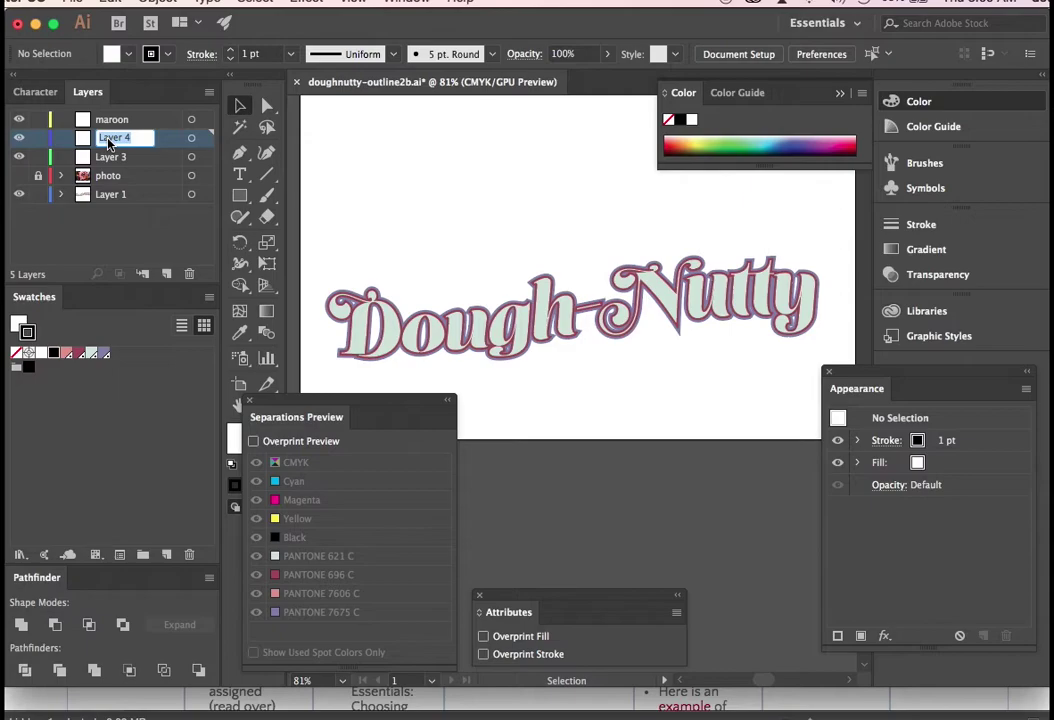
pyautogui.write('green')
pyautogui.click(108, 160)
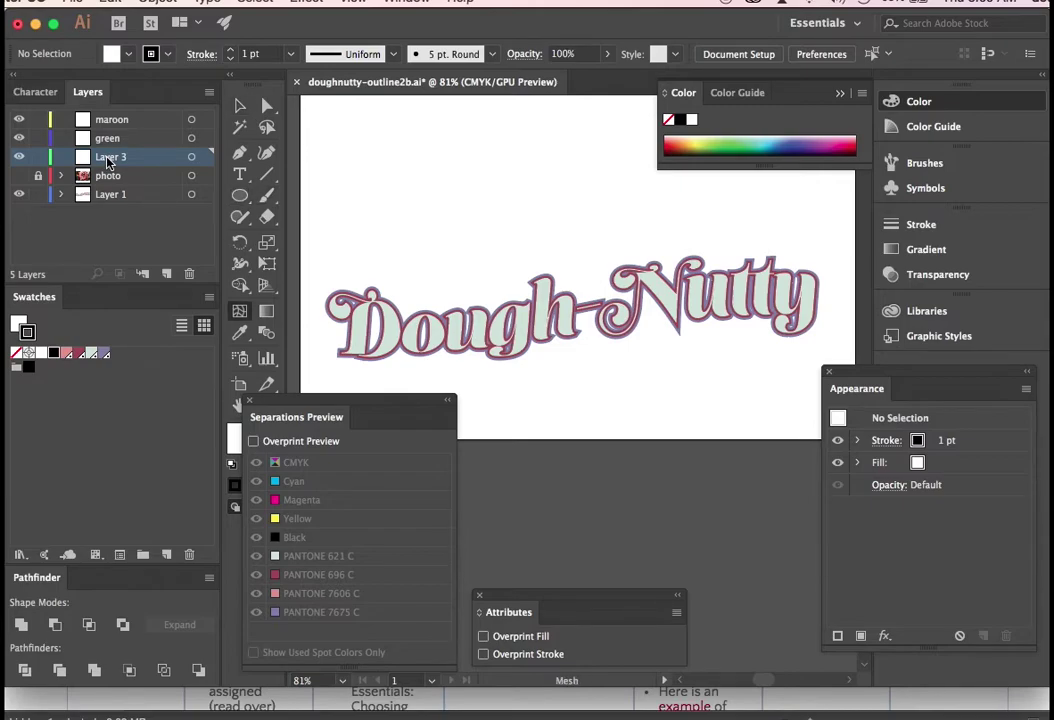
pyautogui.press('e')
pyautogui.doubleClick(108, 158)
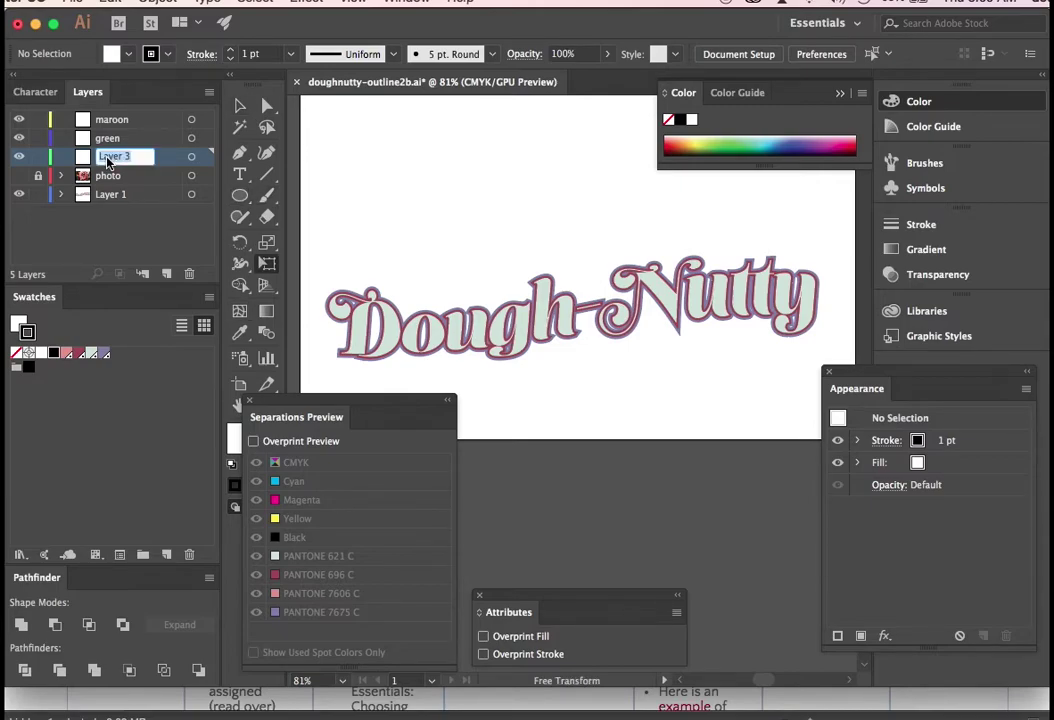
pyautogui.write('blue')
pyautogui.click(109, 232)
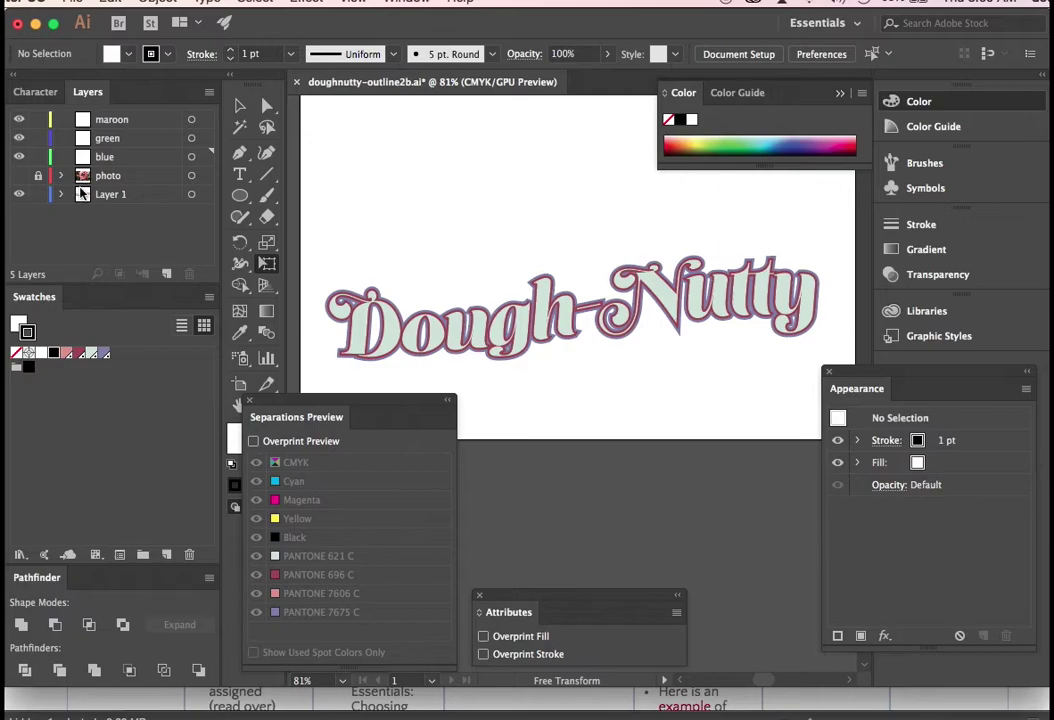
# Move the blue outer outline group of the lettering from Layer 1 to the blue layer and hide that layer.
pyautogui.press('super+space')
pyautogui.moveTo(520, 270); pyautogui.dragTo(842, 576)
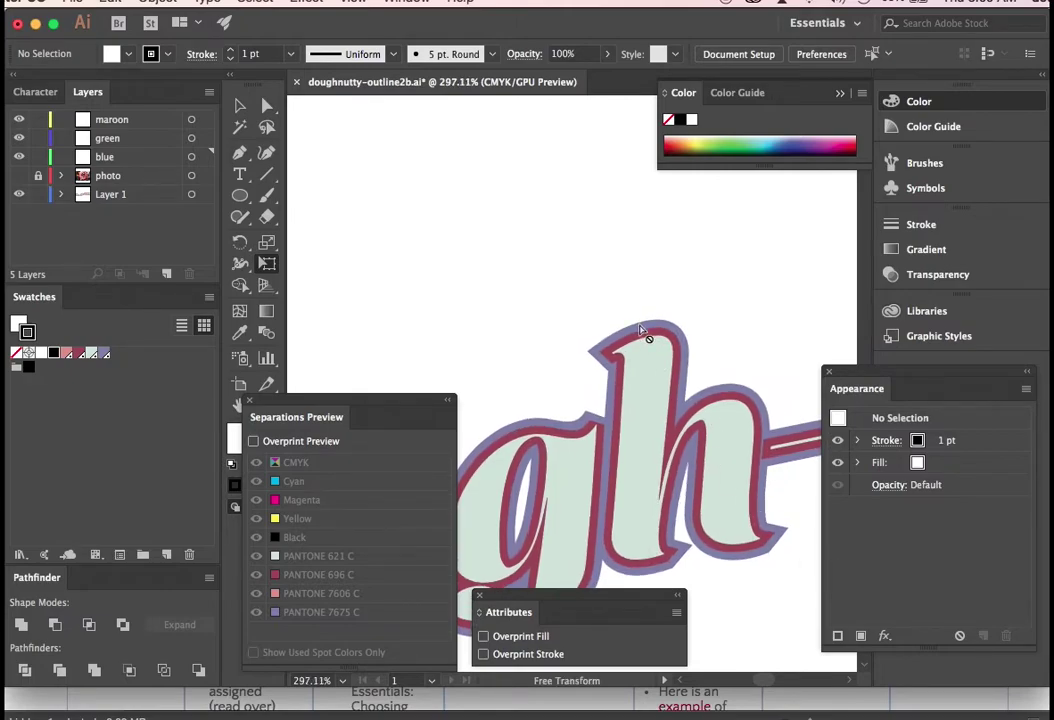
pyautogui.click(240, 105)
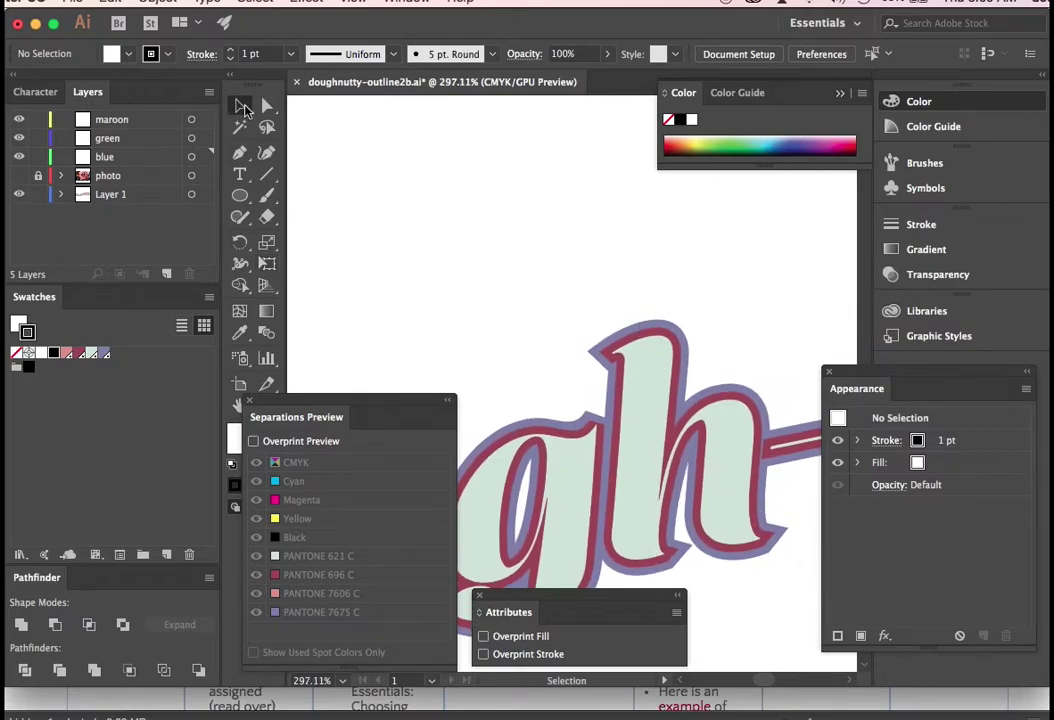
pyautogui.click(630, 340)
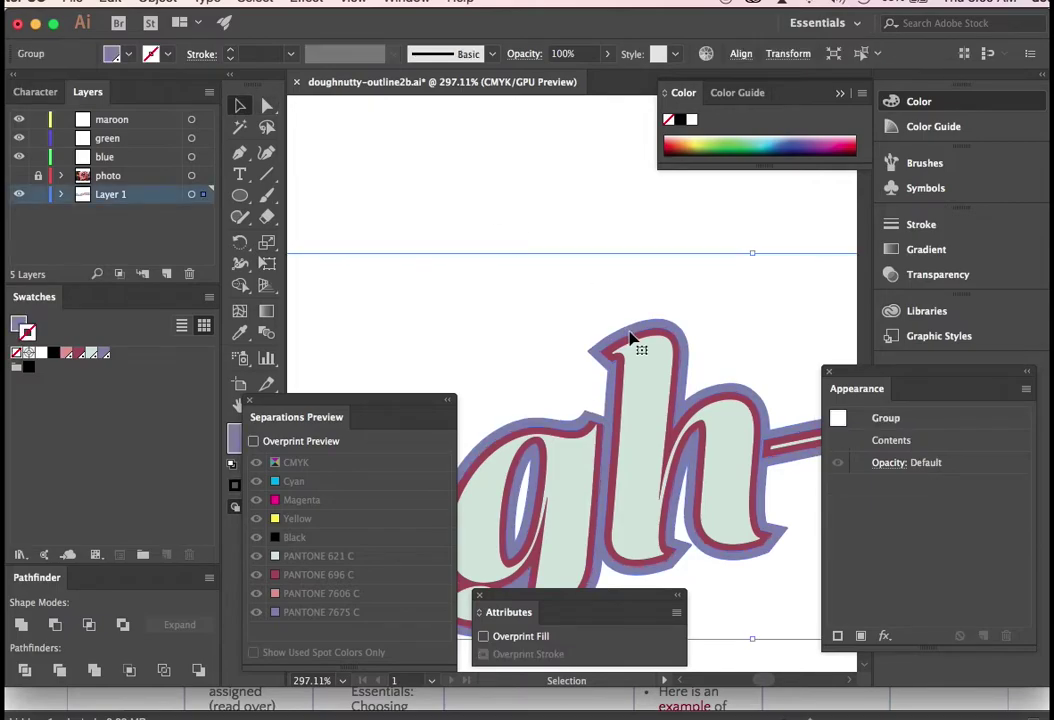
pyautogui.moveTo(283, 413); pyautogui.dragTo(336, 408)
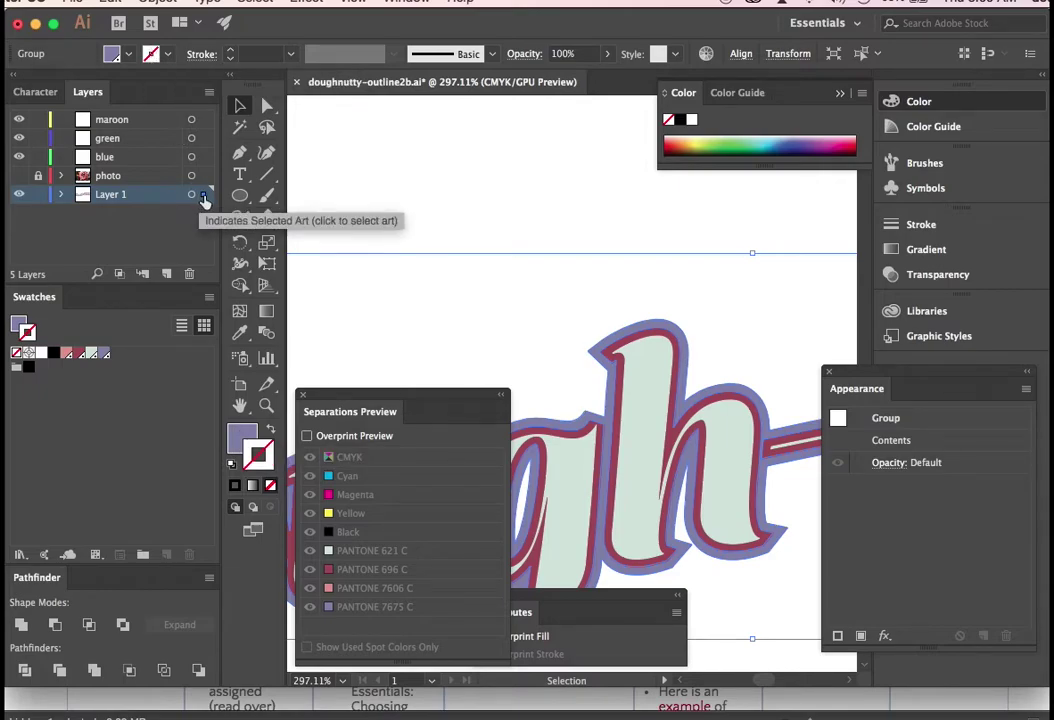
pyautogui.moveTo(204, 199); pyautogui.dragTo(205, 157)
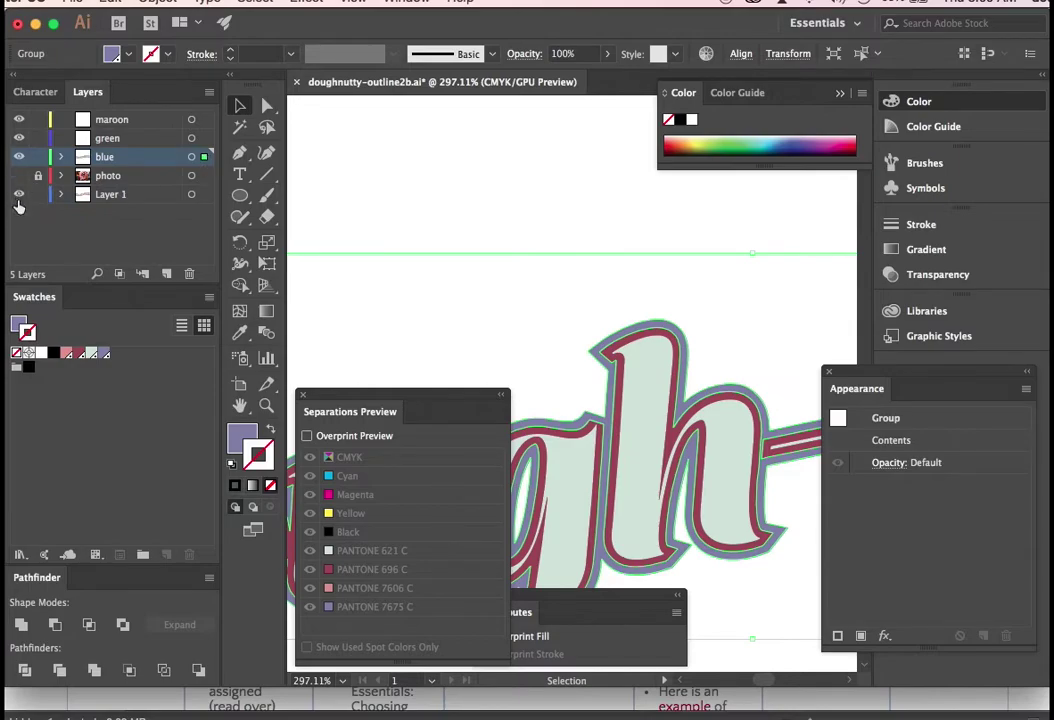
pyautogui.click(19, 157)
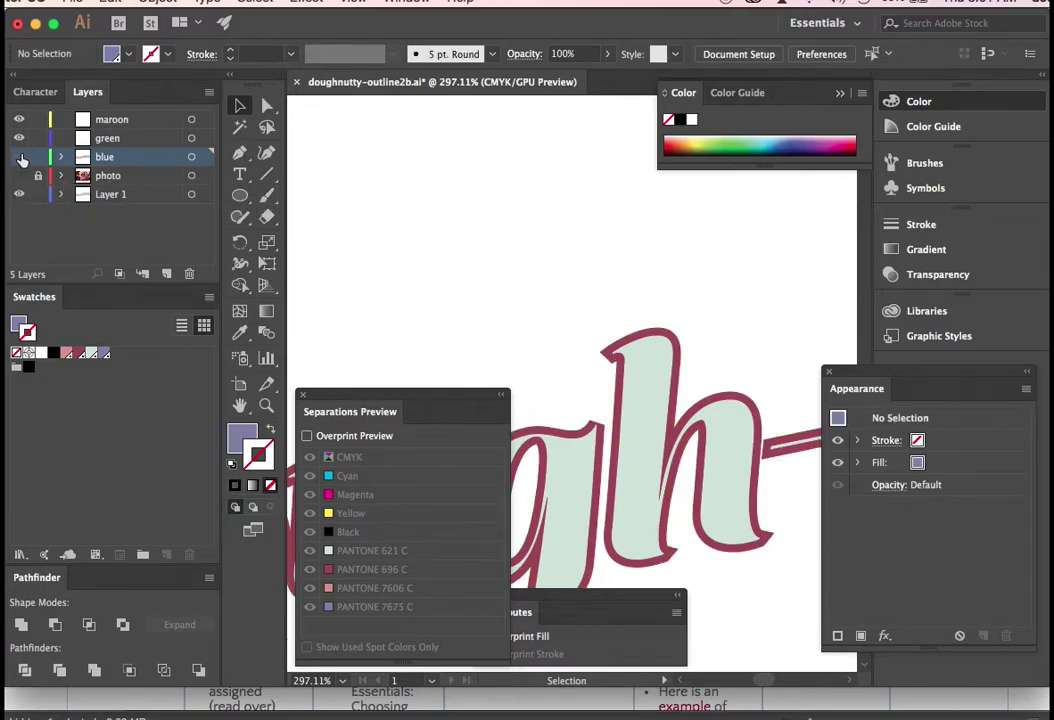
pyautogui.click(20, 157)
pyautogui.click(19, 157)
# Move the maroon outline group from Layer 1 to the maroon layer and hide that layer.
pyautogui.click(648, 328)
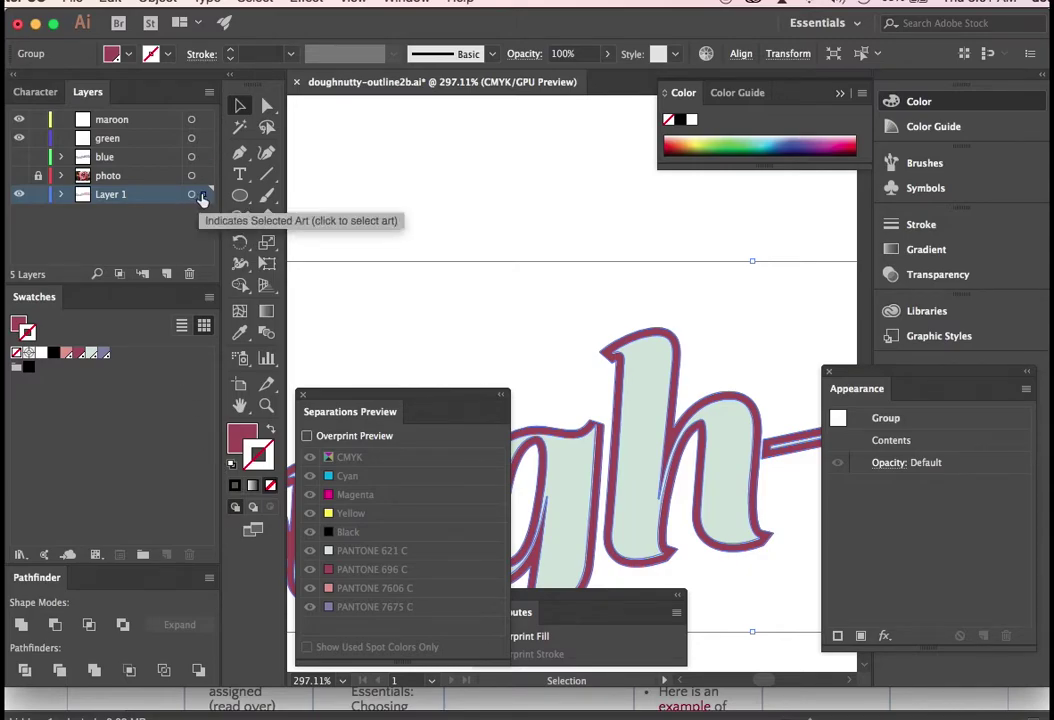
pyautogui.moveTo(202, 195); pyautogui.dragTo(205, 121)
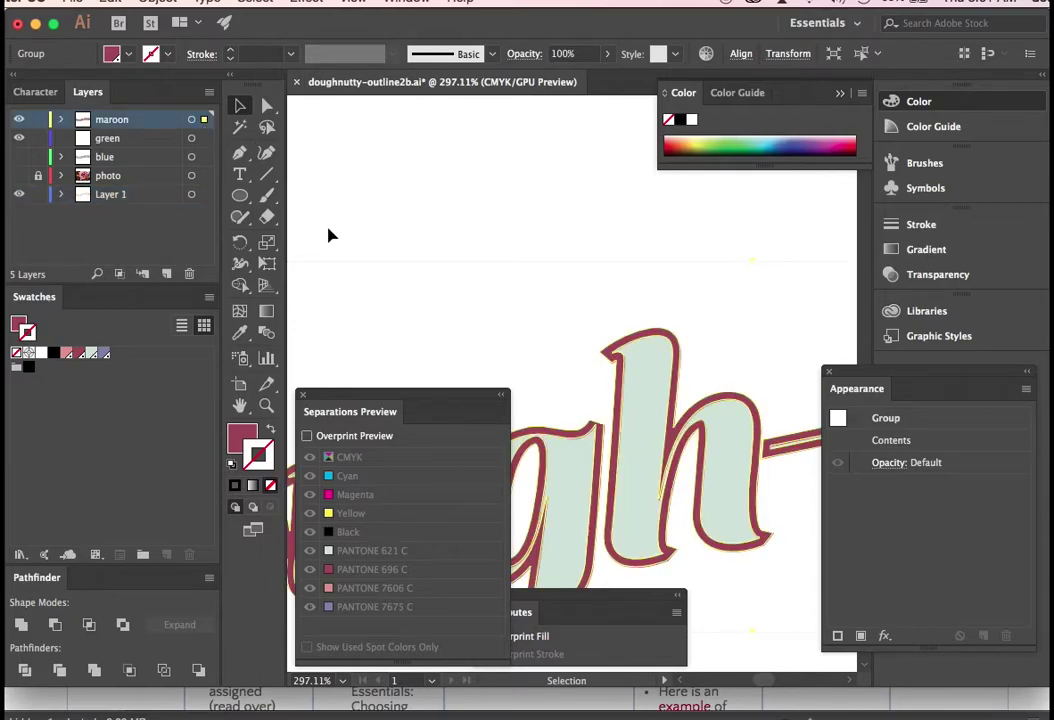
pyautogui.click(19, 119)
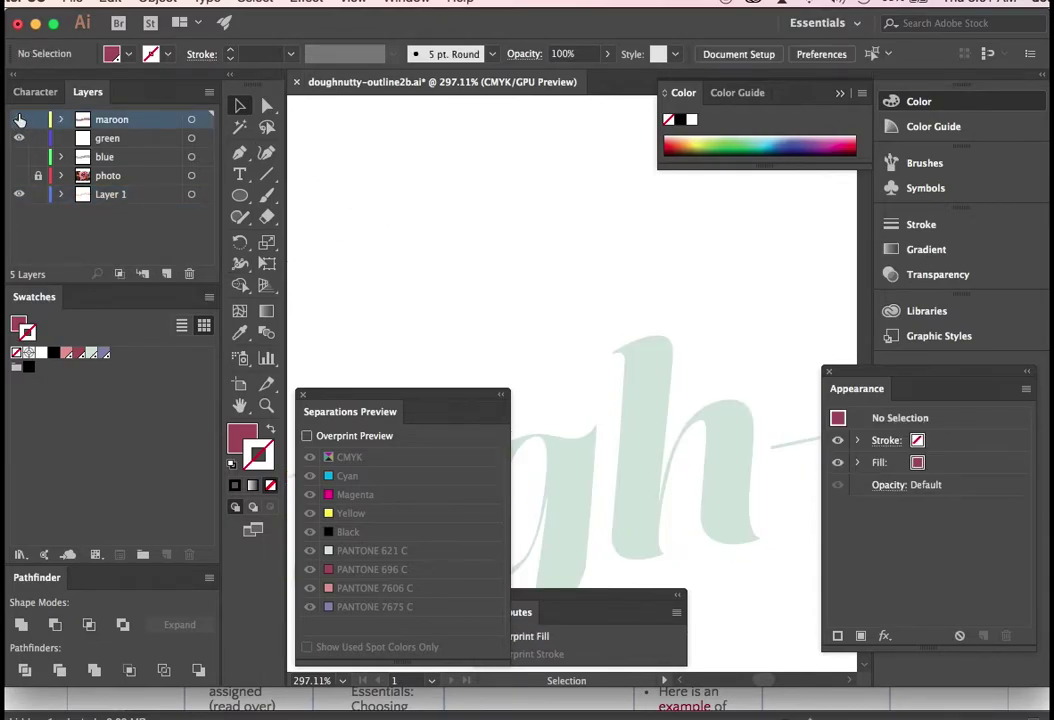
# Move the pale green lettering group from Layer 1 to the green layer and show the maroon and blue layers again.
pyautogui.click(562, 487)
pyautogui.moveTo(204, 197); pyautogui.dragTo(204, 138)
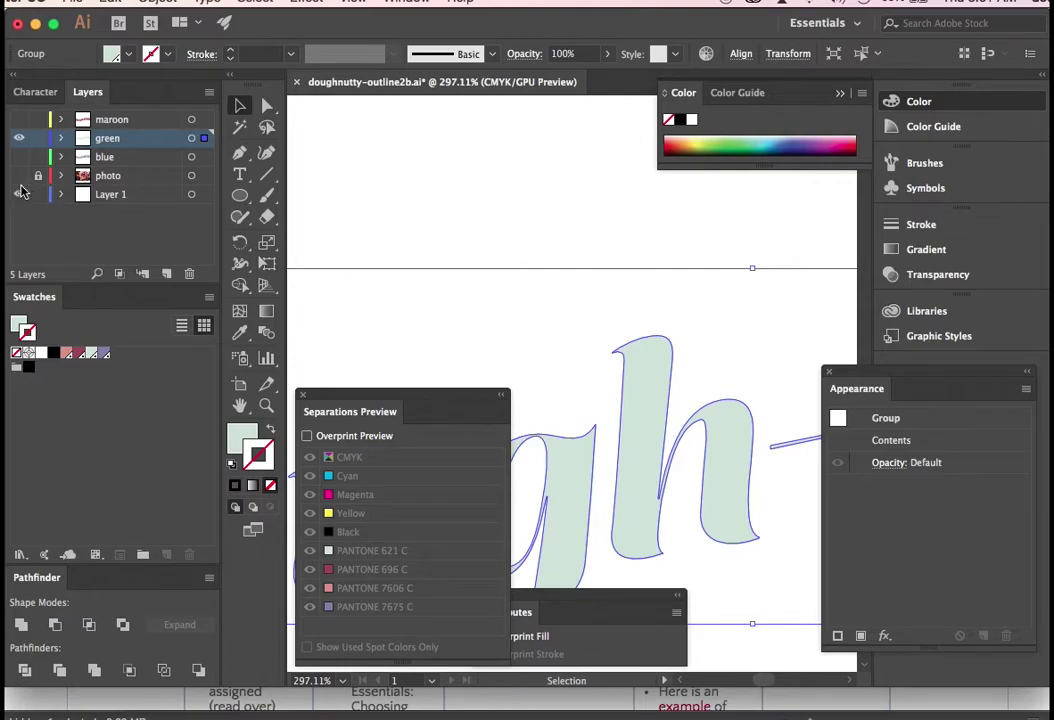
pyautogui.click(18, 119)
pyautogui.click(18, 157)
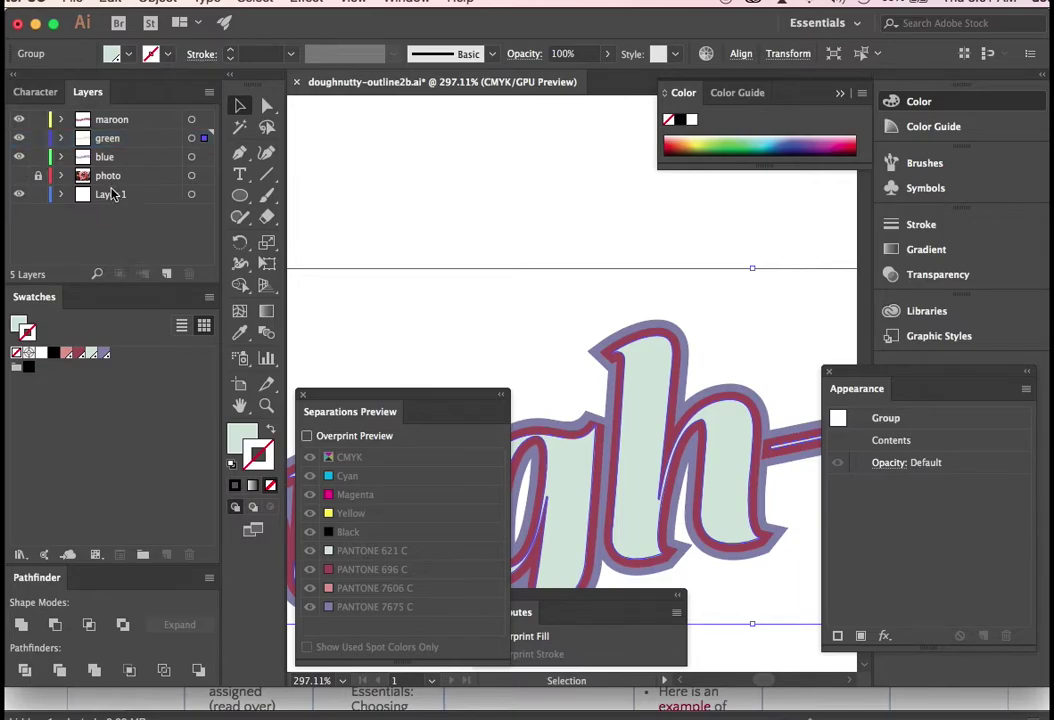
# Delete the emptied Layer 1 and the photo layer.
pyautogui.moveTo(110, 195); pyautogui.dragTo(189, 273)
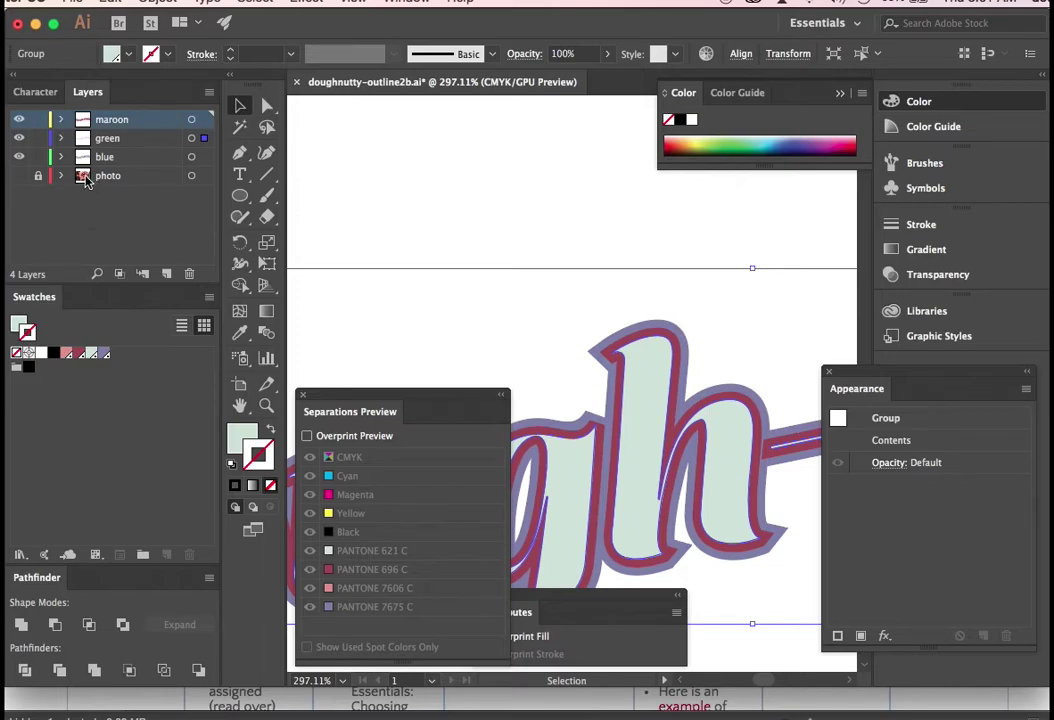
pyautogui.moveTo(86, 180); pyautogui.dragTo(190, 274)
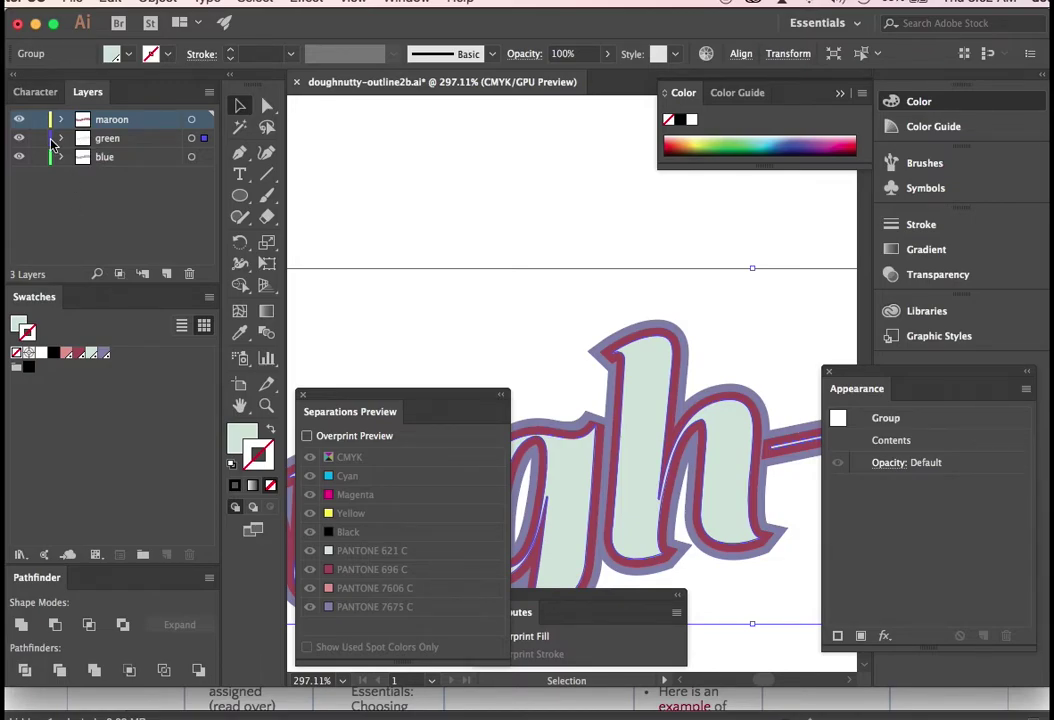
# Turn on Overprint Preview for a close-up of the letter h and hide the CMYK process plates.
pyautogui.press('z')
pyautogui.click(657, 371)
pyautogui.moveTo(576, 391); pyautogui.dragTo(574, 388)
pyautogui.press('v')
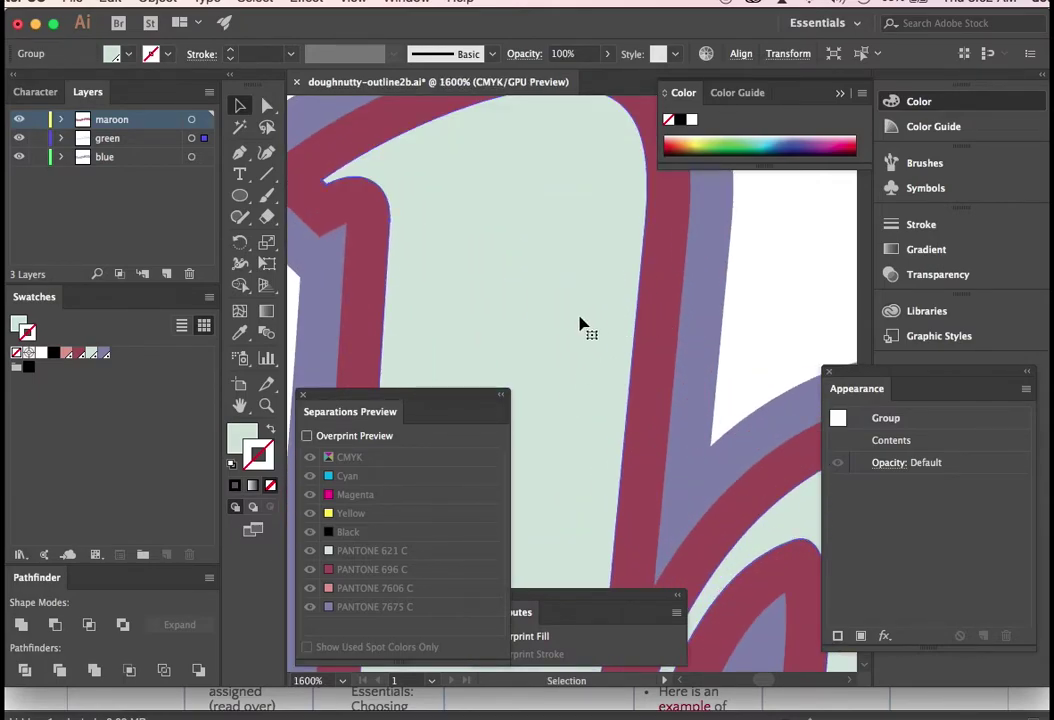
pyautogui.click(307, 436)
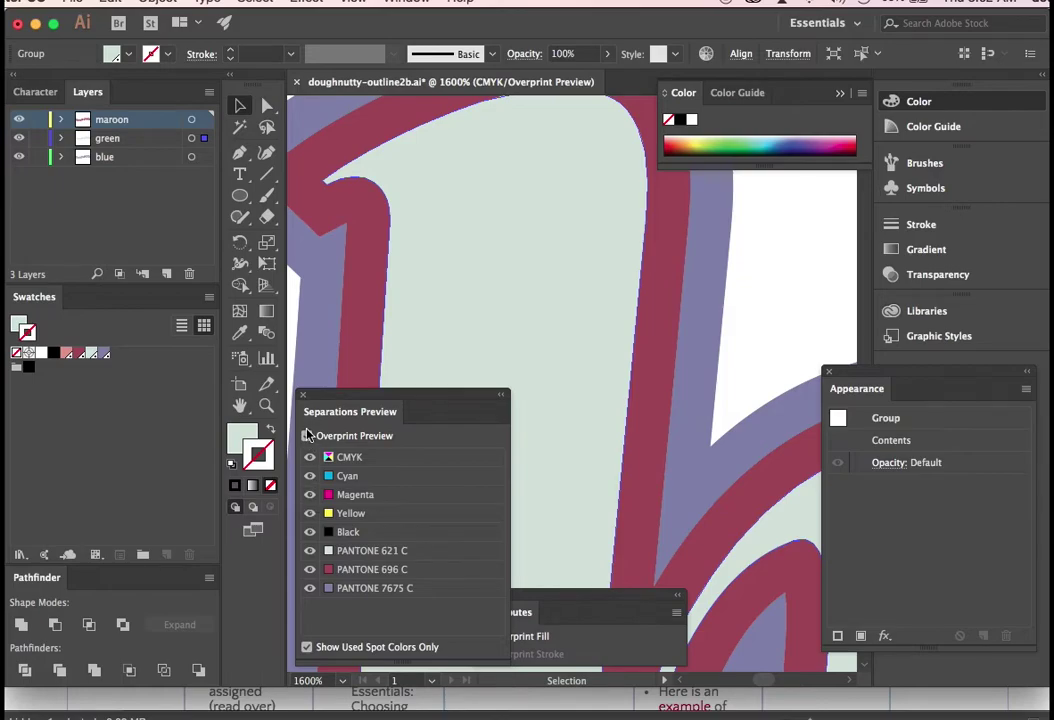
pyautogui.click(309, 457)
# Hide and restore the PANTONE 621 C, 696 C and 7675 C plates one at a time to examine where the inks meet.
pyautogui.click(309, 551)
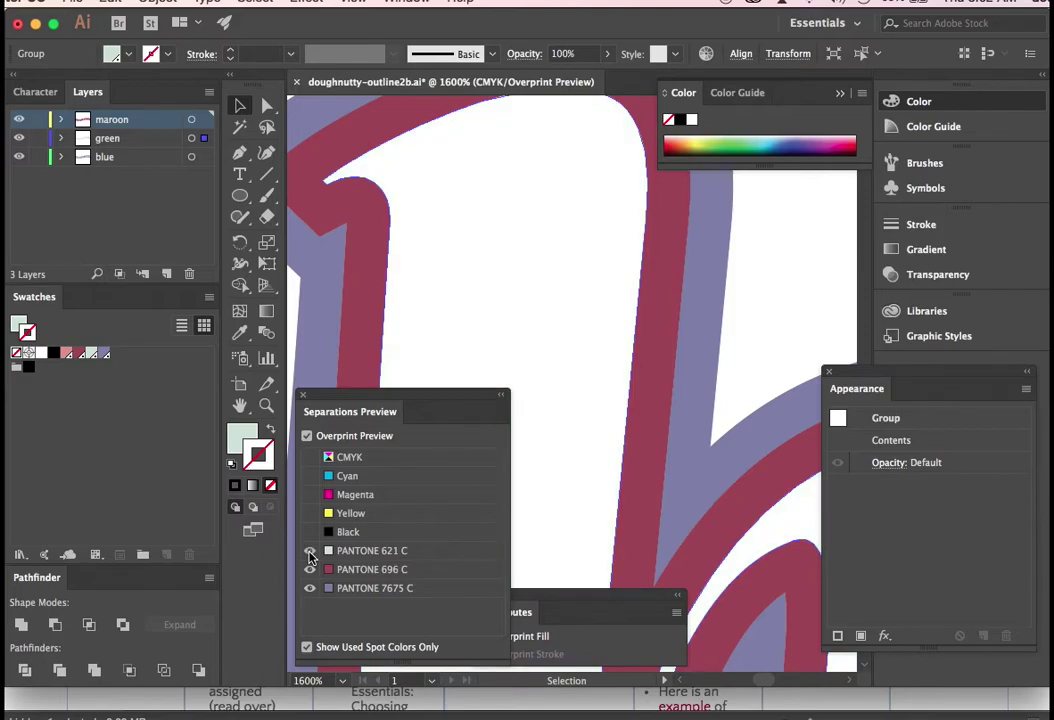
pyautogui.click(310, 551)
pyautogui.click(309, 570)
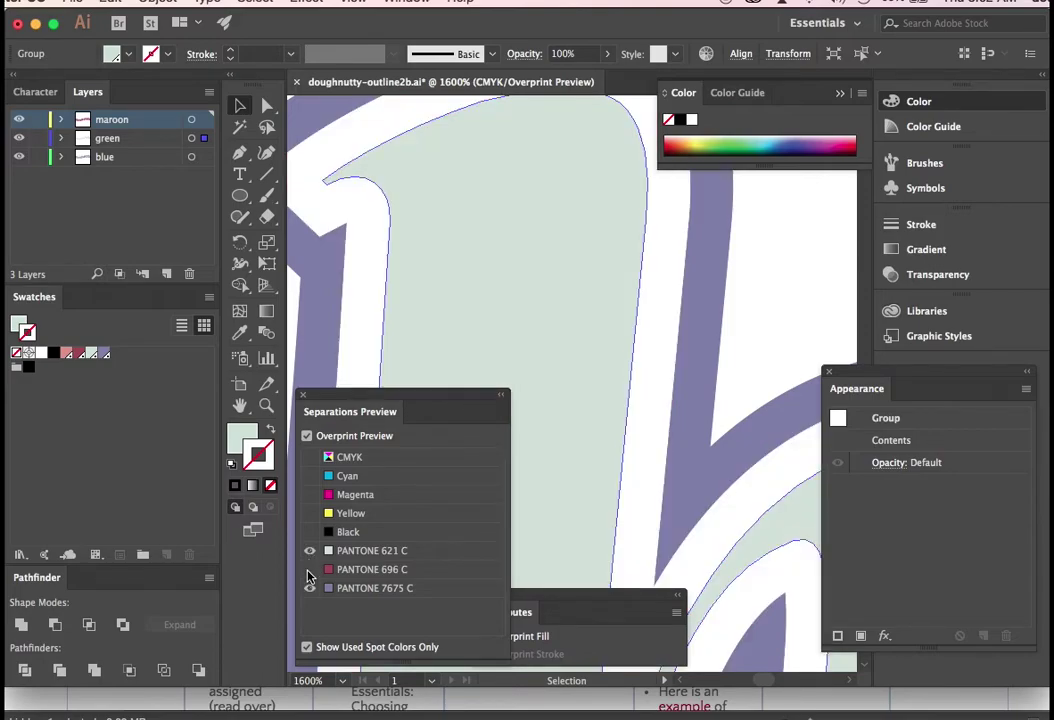
pyautogui.click(309, 570)
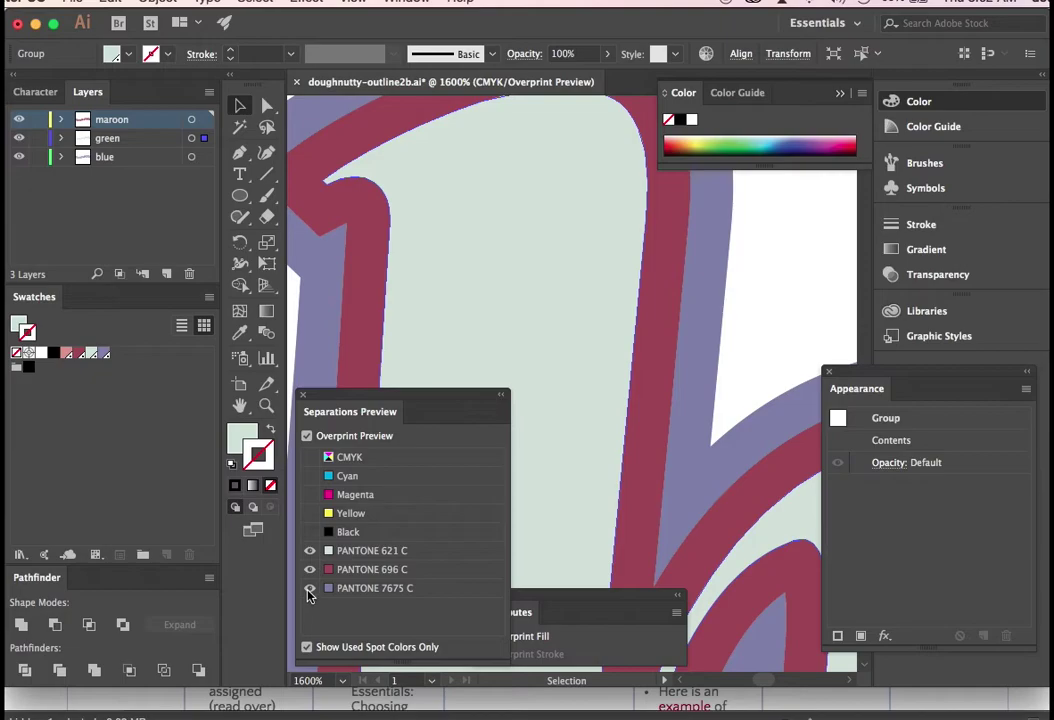
pyautogui.click(309, 589)
pyautogui.click(309, 589)
# Lock the maroon and blue layers, and give the green layer's lettering a 3 pt stroke in the pale green swatch.
pyautogui.click(205, 141)
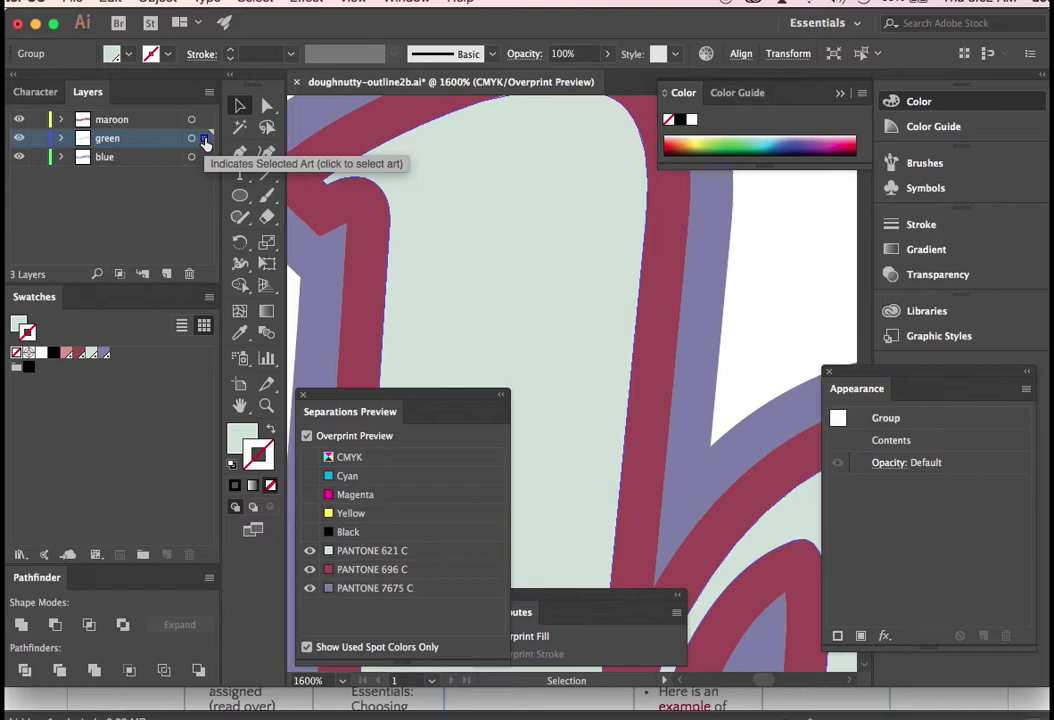
pyautogui.click(38, 120)
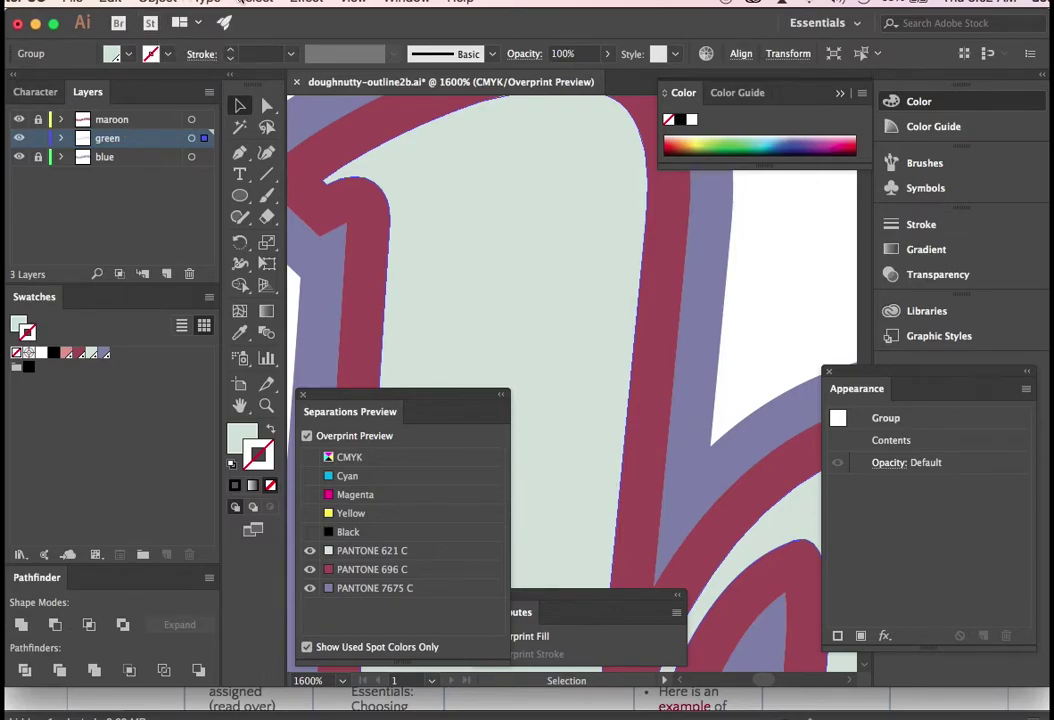
pyautogui.click(924, 228)
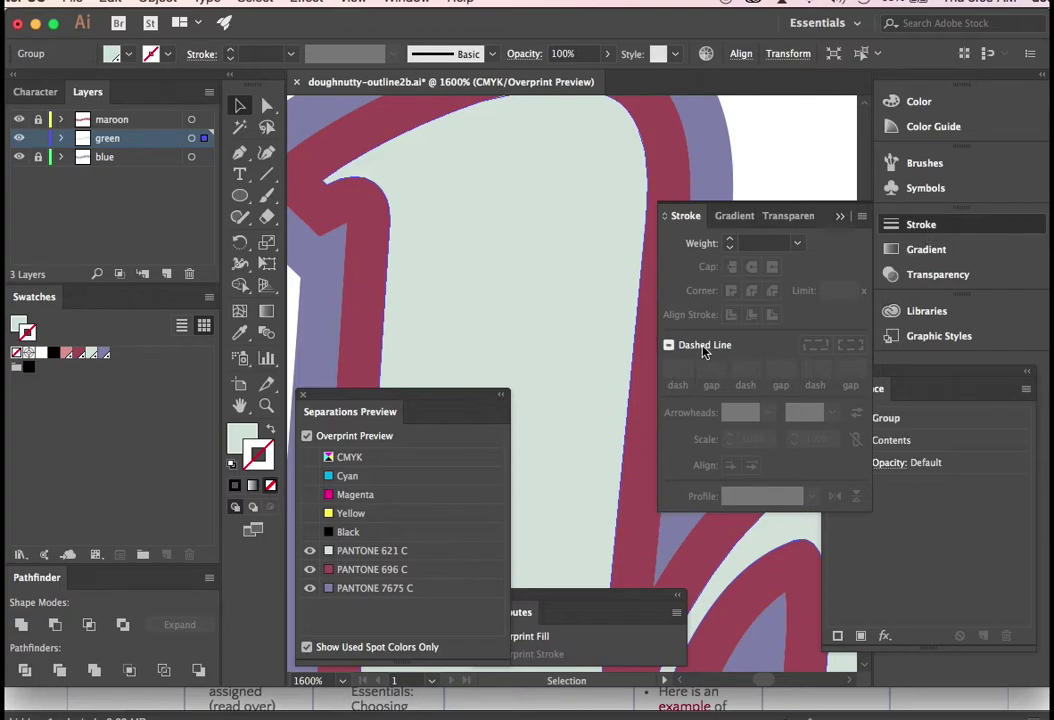
pyautogui.click(732, 240)
pyautogui.click(732, 240)
pyautogui.click(732, 240)
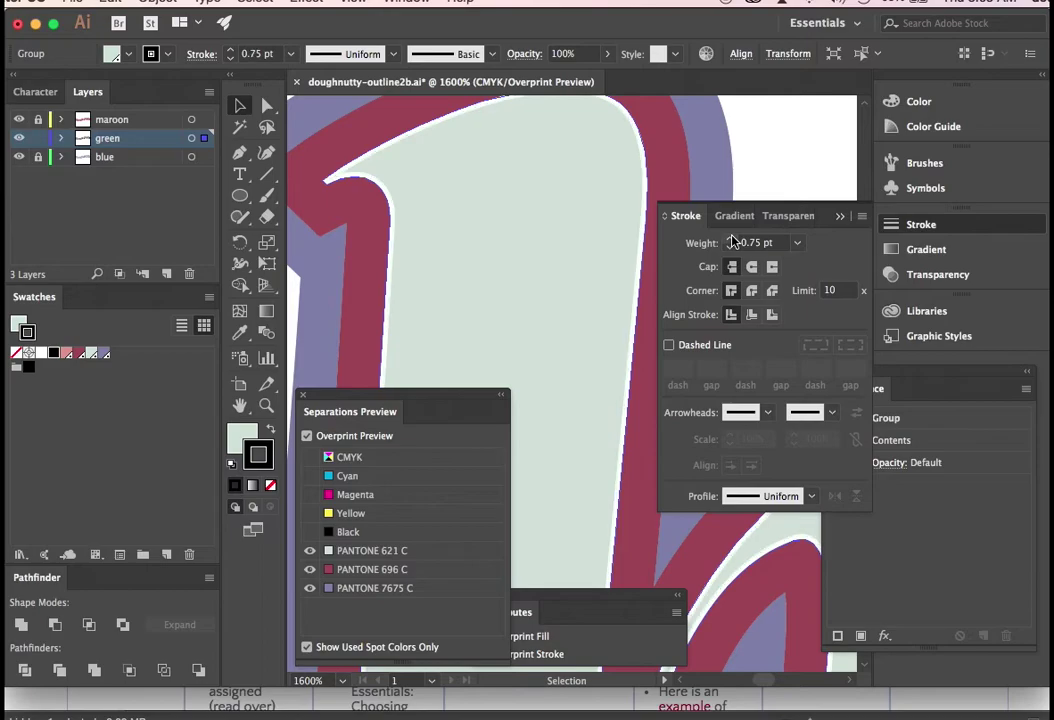
pyautogui.click(731, 239)
pyautogui.click(731, 239)
pyautogui.click(731, 239)
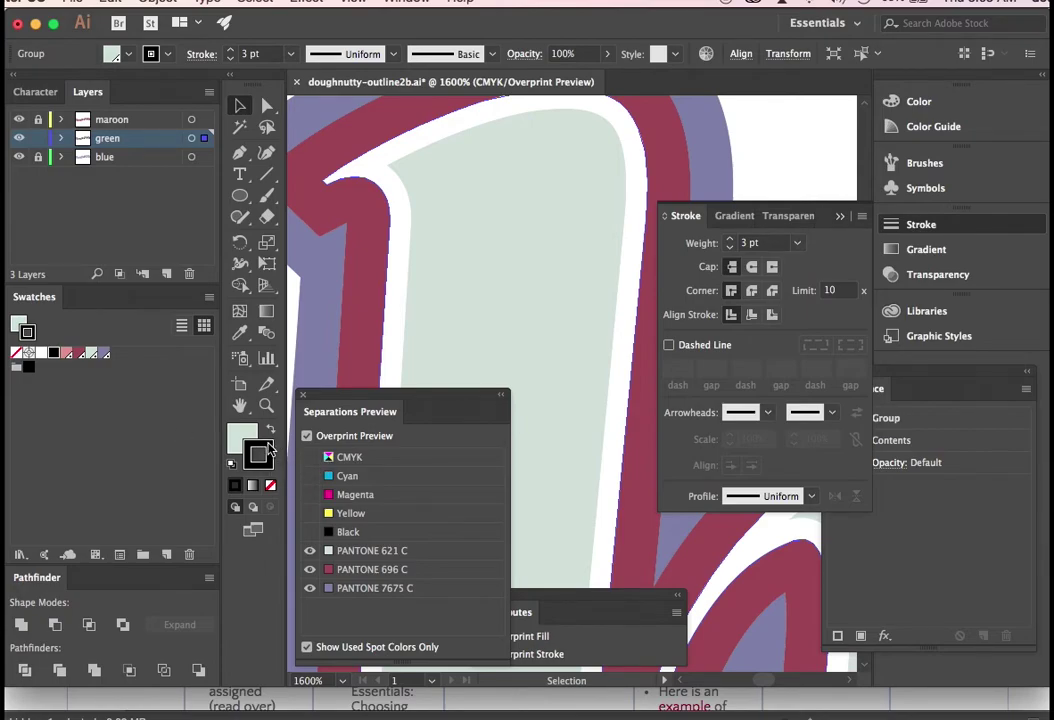
pyautogui.click(92, 355)
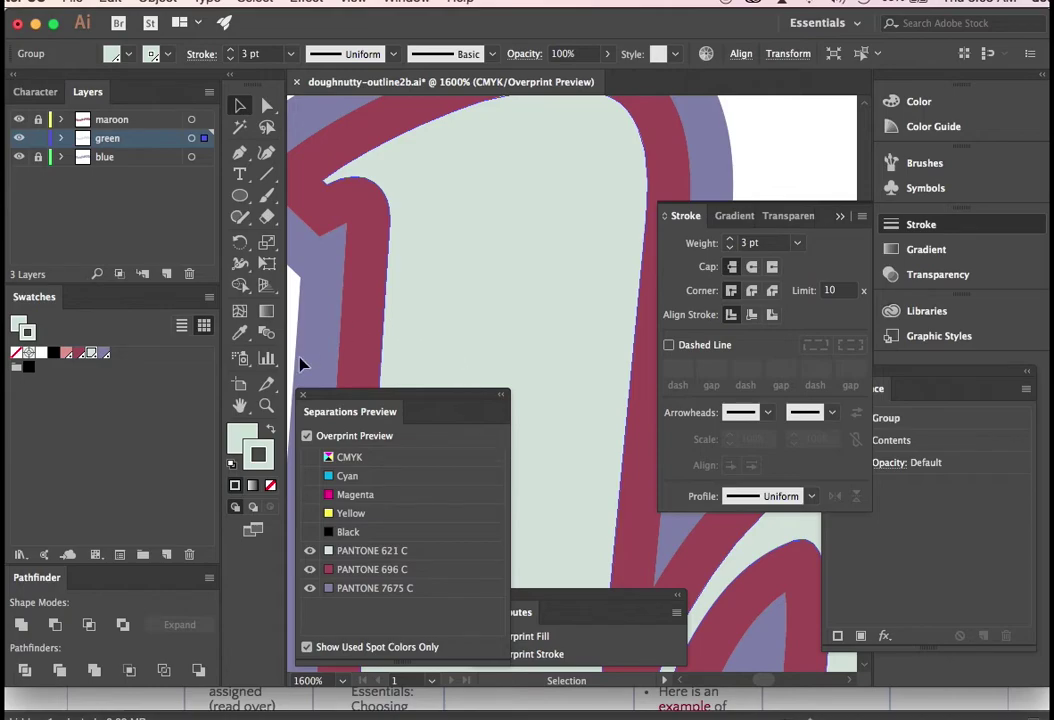
# Unlock the maroon layer, turn on Overprint Fill for its artwork, and deselect it.
pyautogui.click(38, 138)
pyautogui.moveTo(38, 140); pyautogui.dragTo(34, 112)
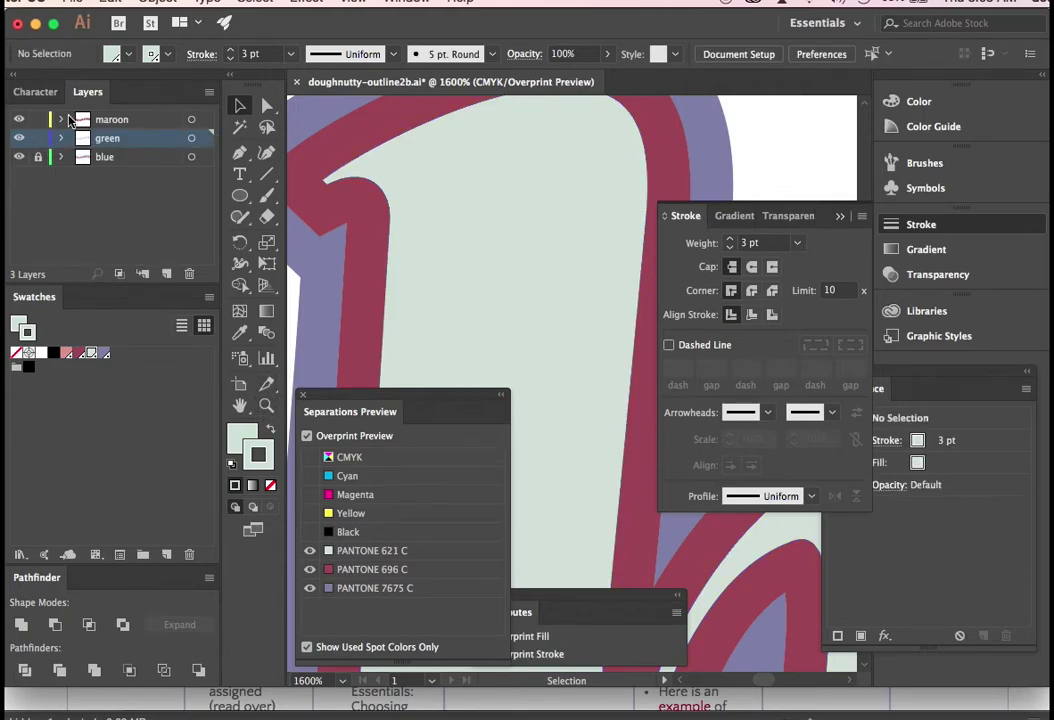
pyautogui.click(191, 119)
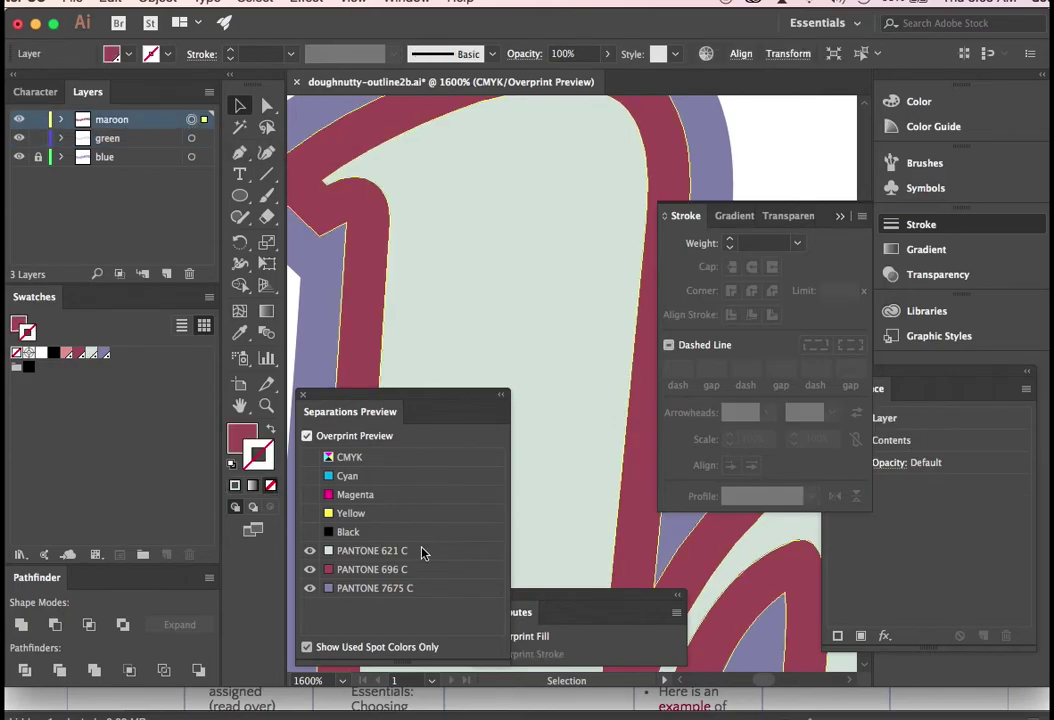
pyautogui.moveTo(527, 618); pyautogui.dragTo(643, 585)
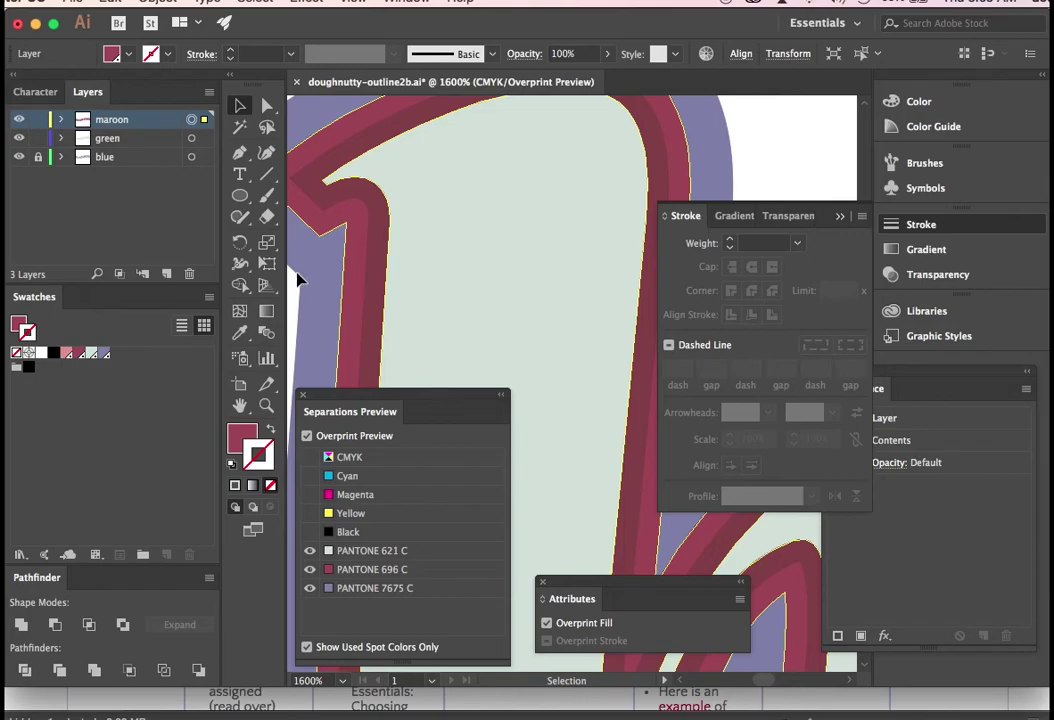
pyautogui.press('super+a')
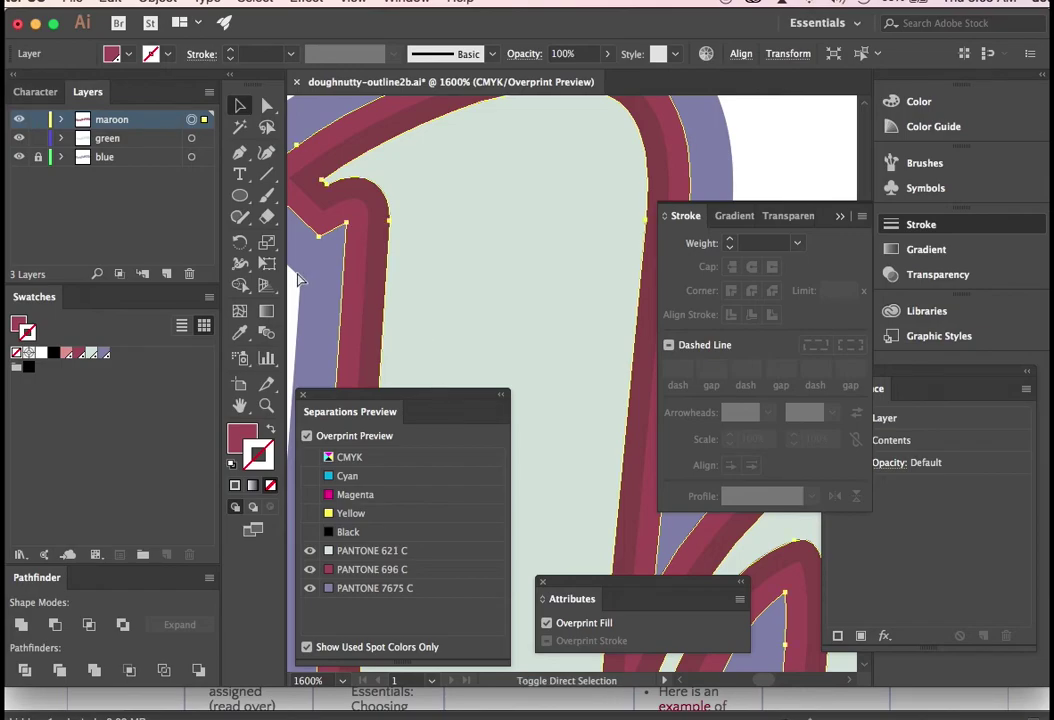
pyautogui.press('super+0')
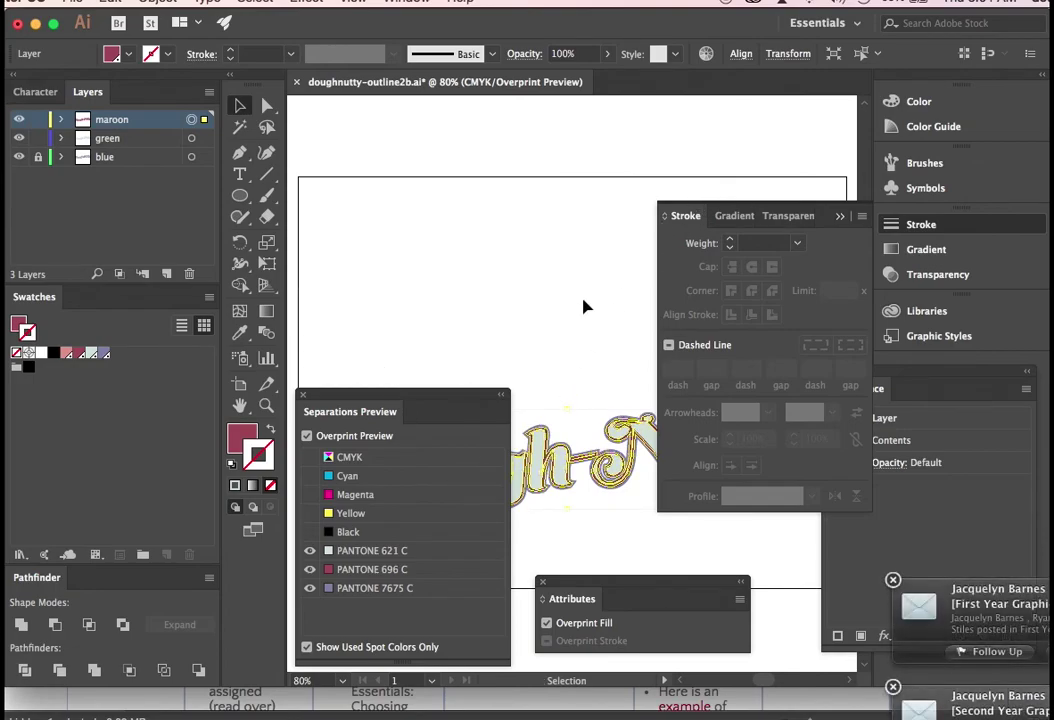
pyautogui.scroll(-3, 585, 306)
pyautogui.scroll(-6, 585, 306)
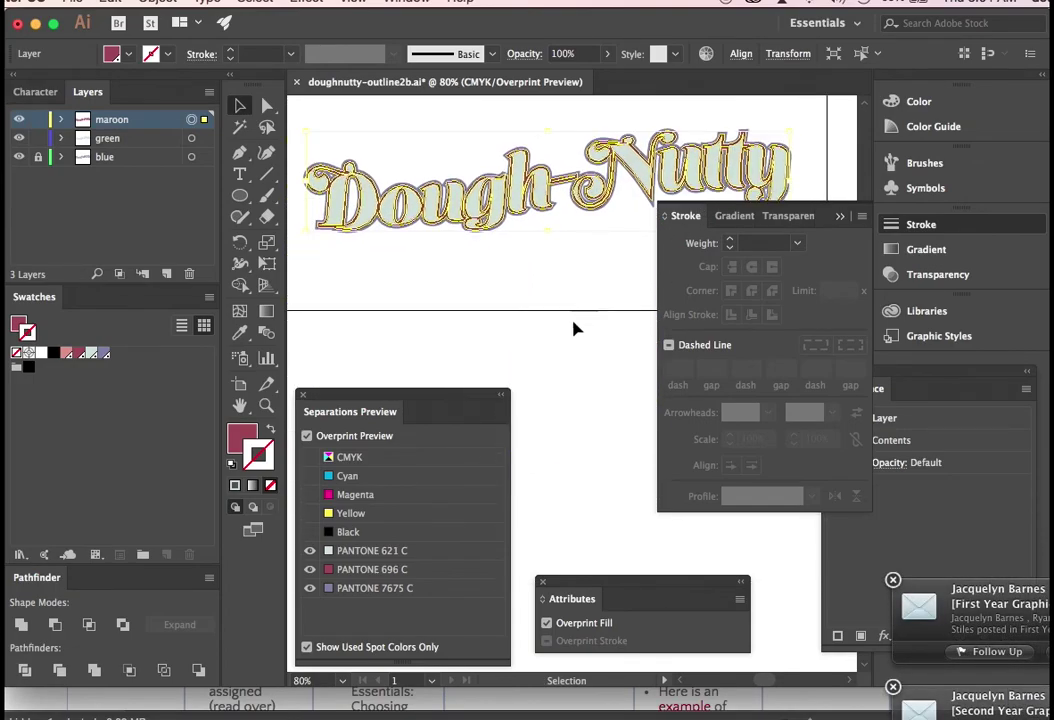
pyautogui.click(562, 394)
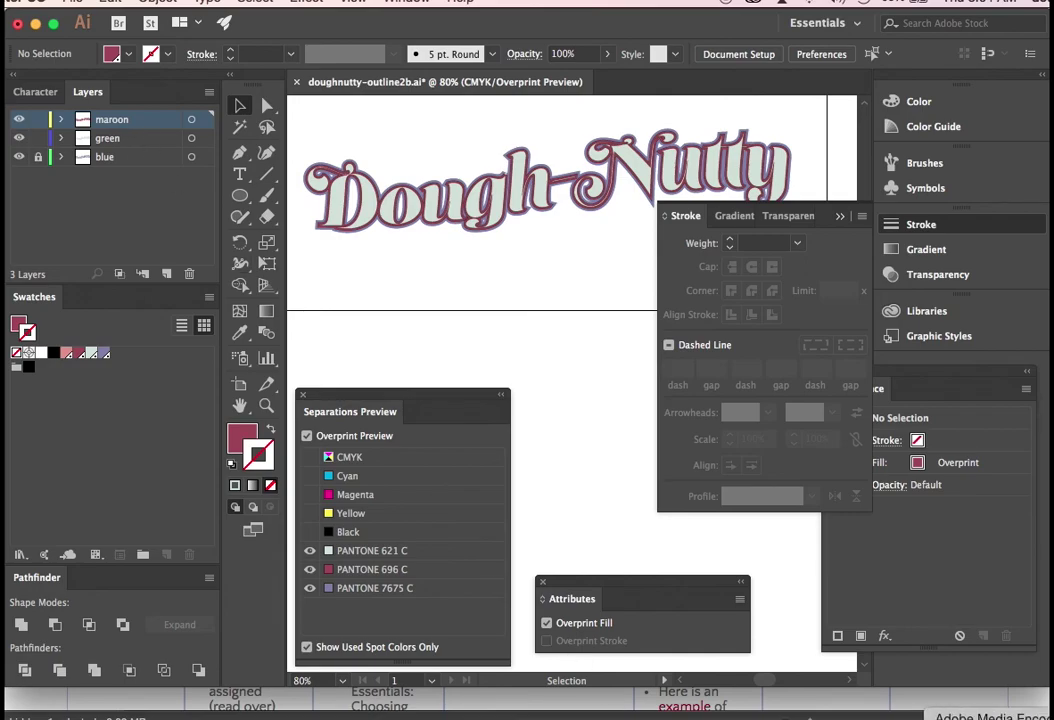
pyautogui.click(956, 718)
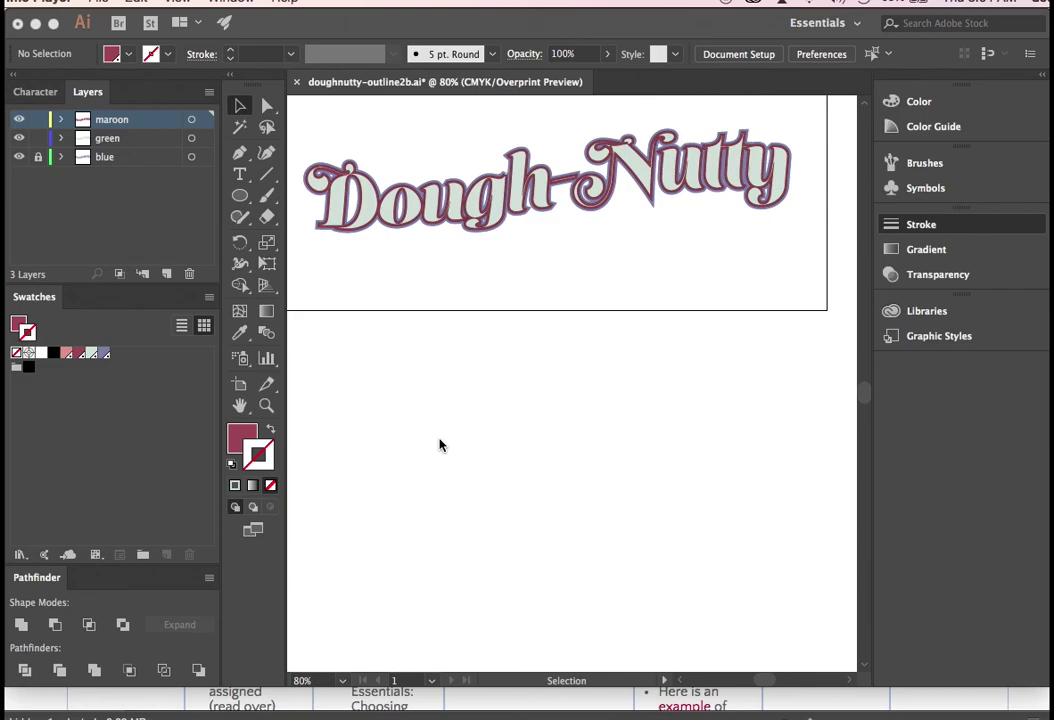